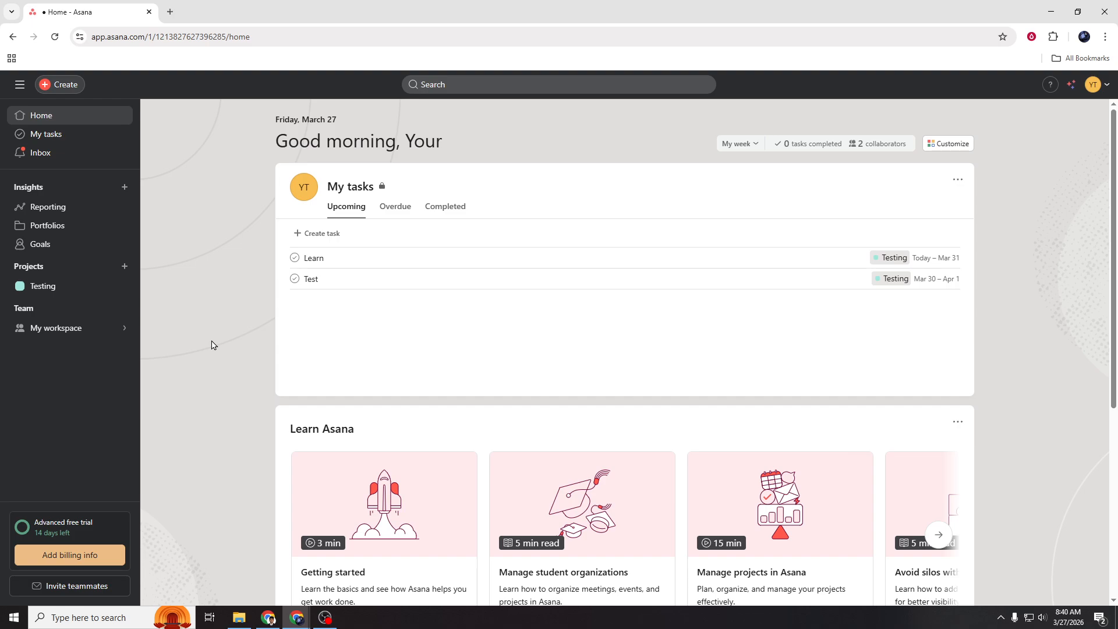
# Open the Testing project's rules in its customization options and start adding a rule
pyautogui.click(53, 288)
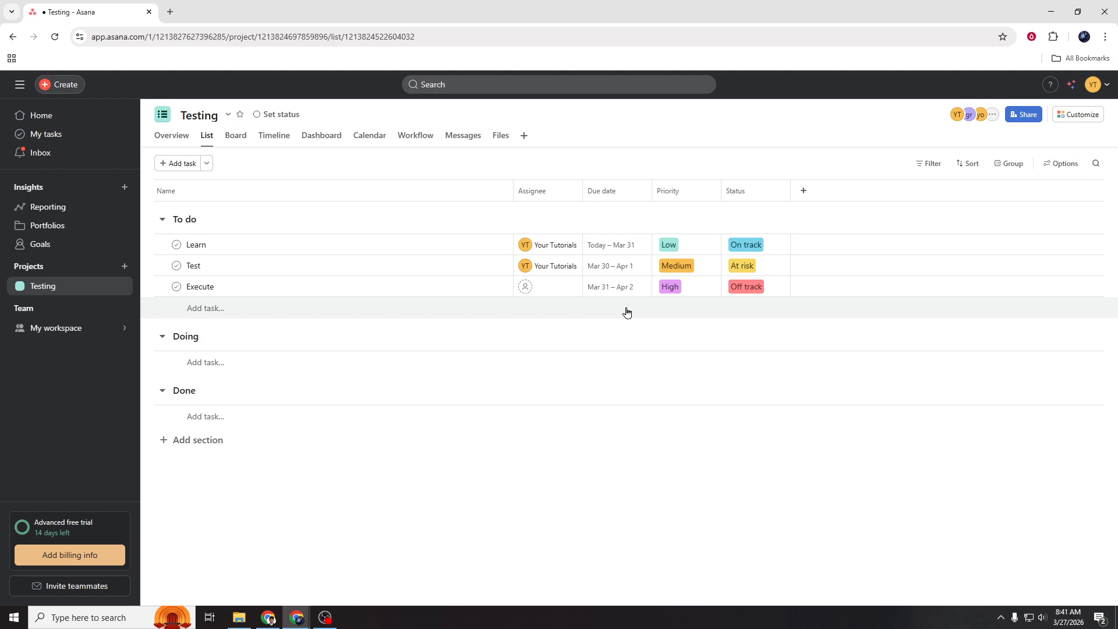
pyautogui.click(1078, 118)
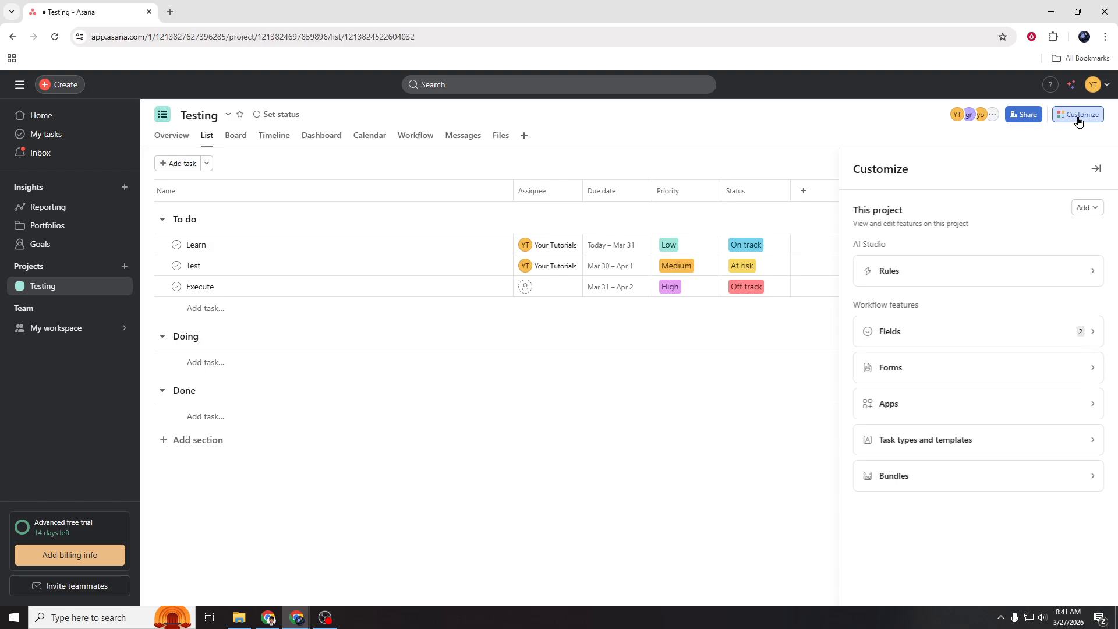
pyautogui.click(1018, 266)
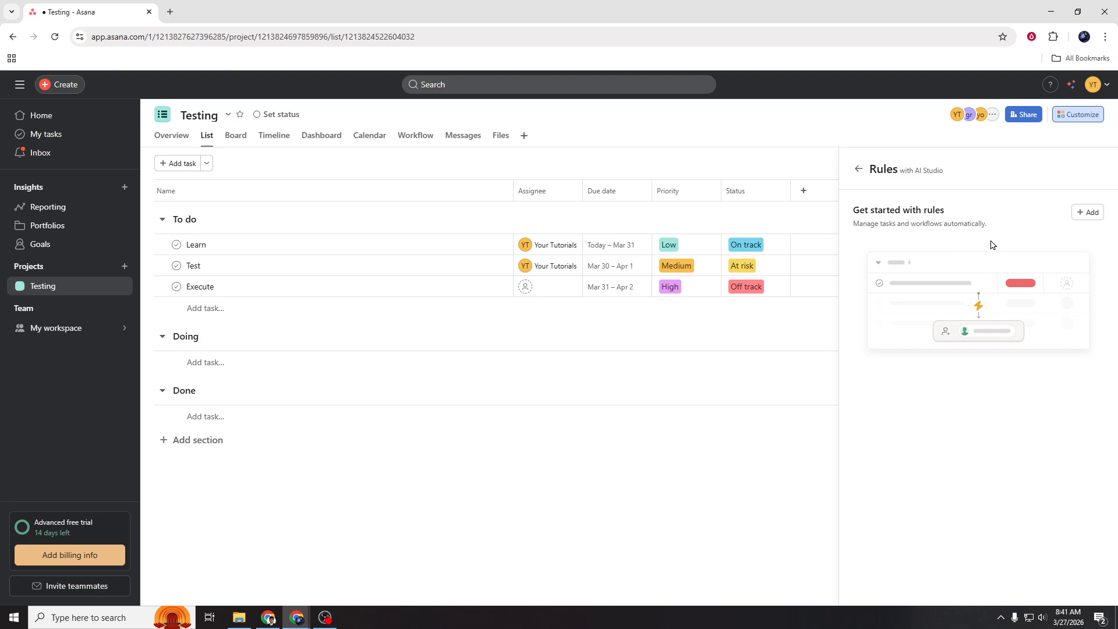
pyautogui.click(1086, 212)
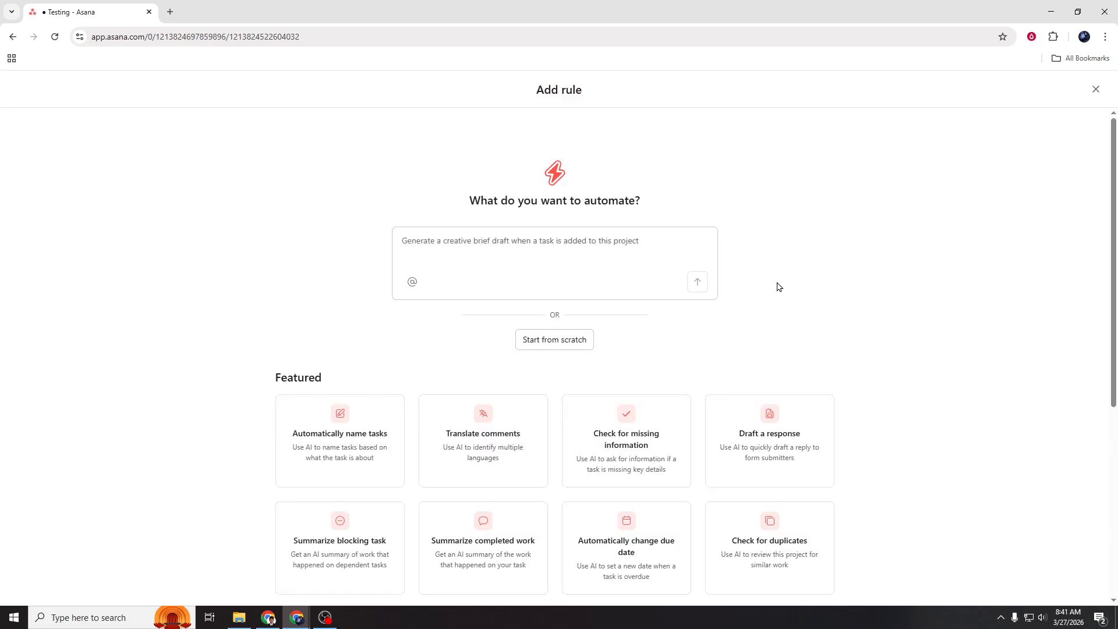
# Add the featured "Summarize completed work" AI rule to the Testing project
pyautogui.click(557, 251)
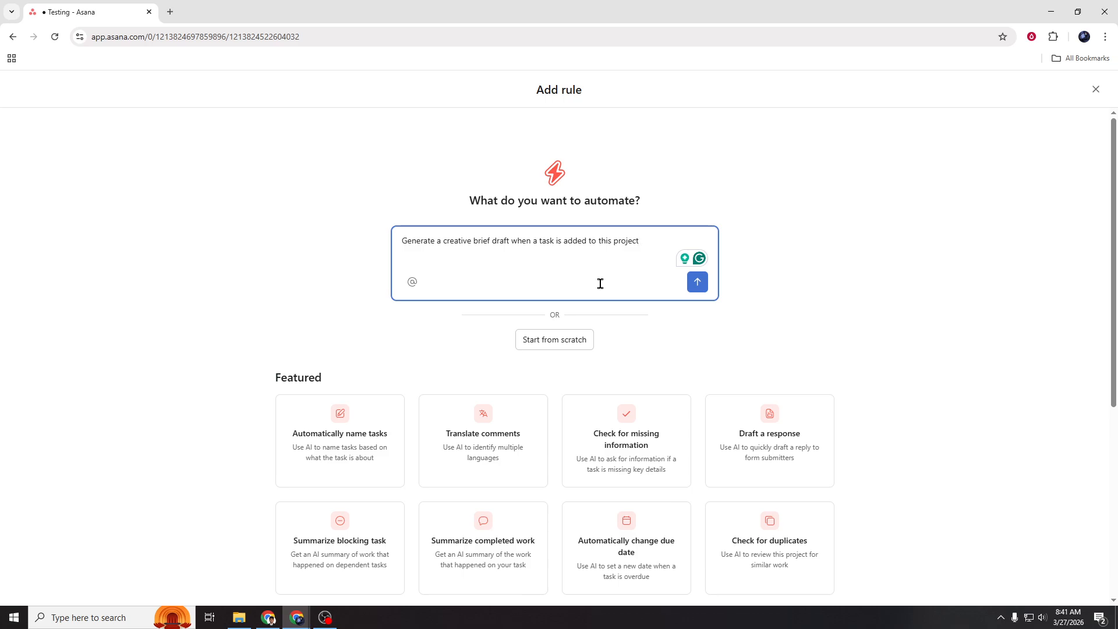
pyautogui.scroll(-3, 651, 374)
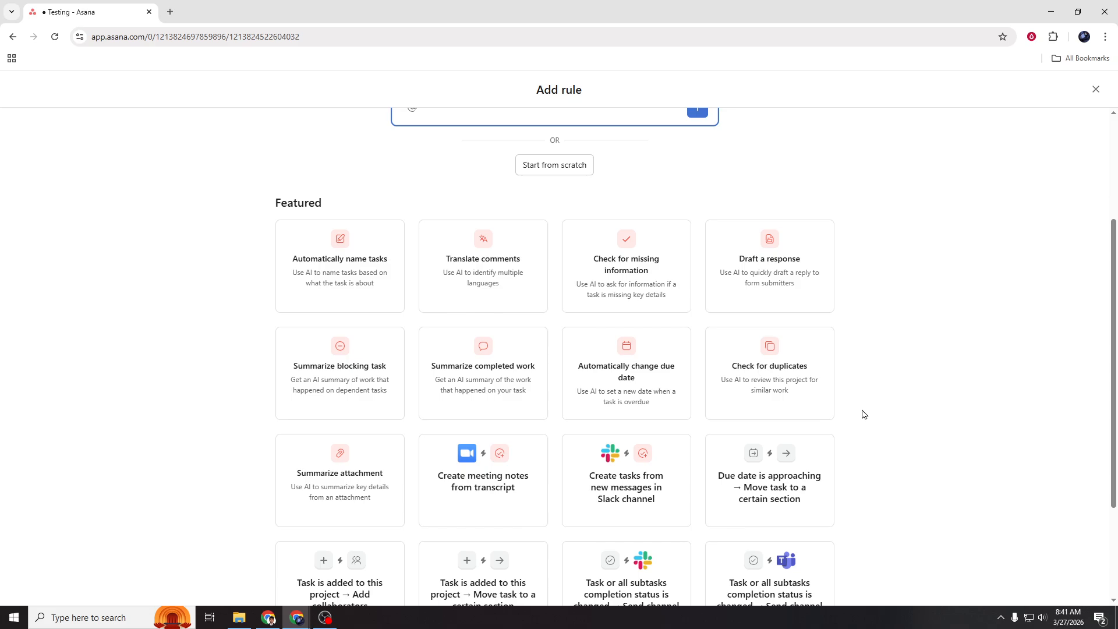
pyautogui.scroll(-2, 864, 414)
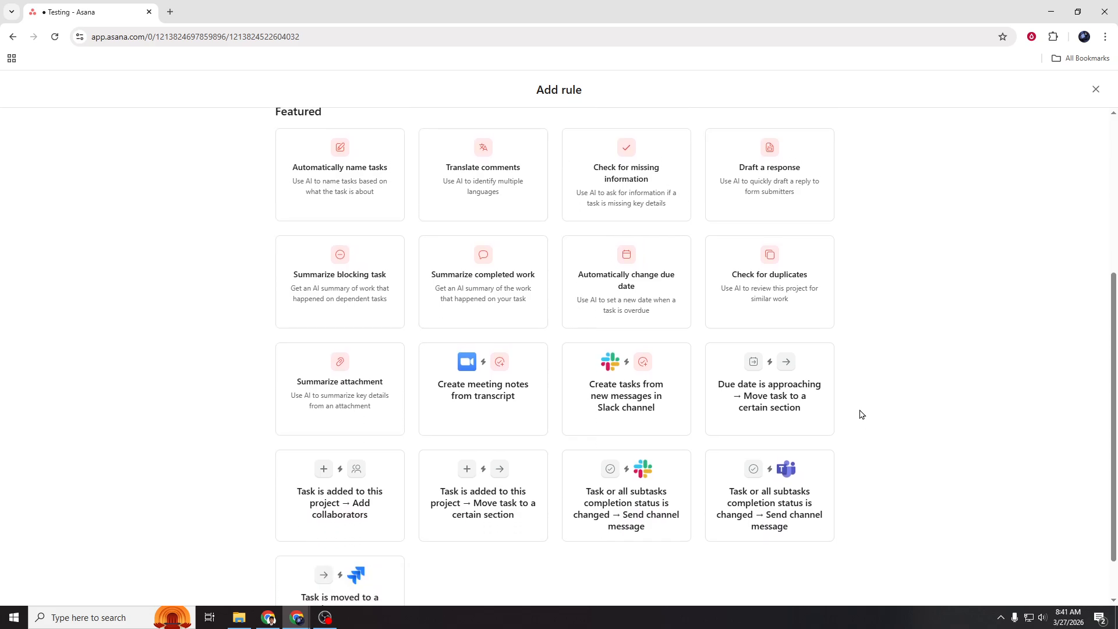
pyautogui.scroll(3, 832, 424)
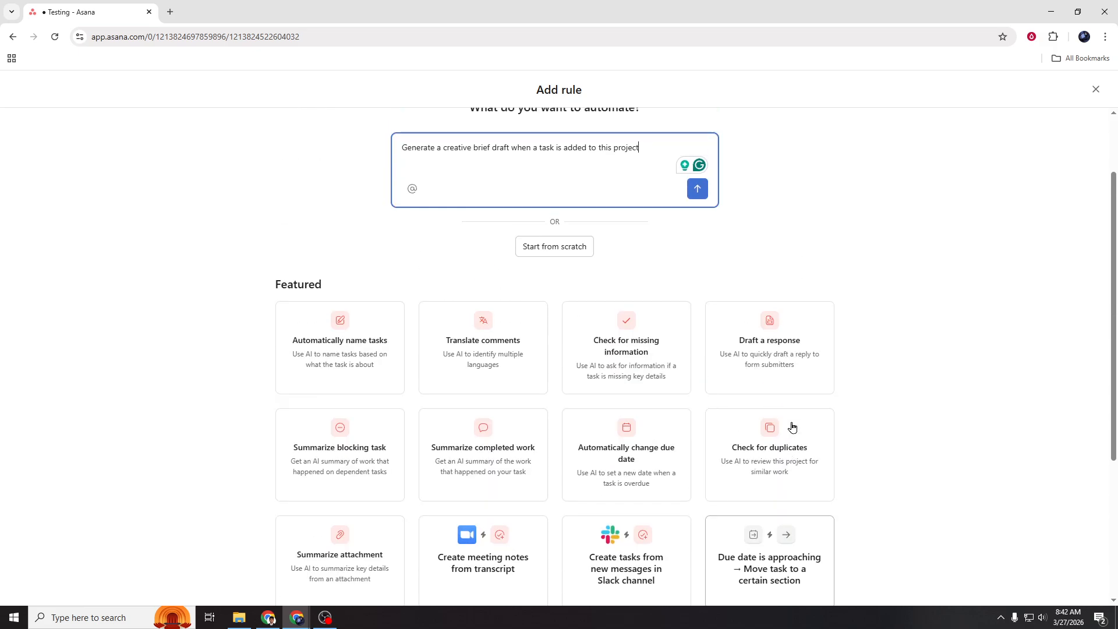
pyautogui.click(492, 451)
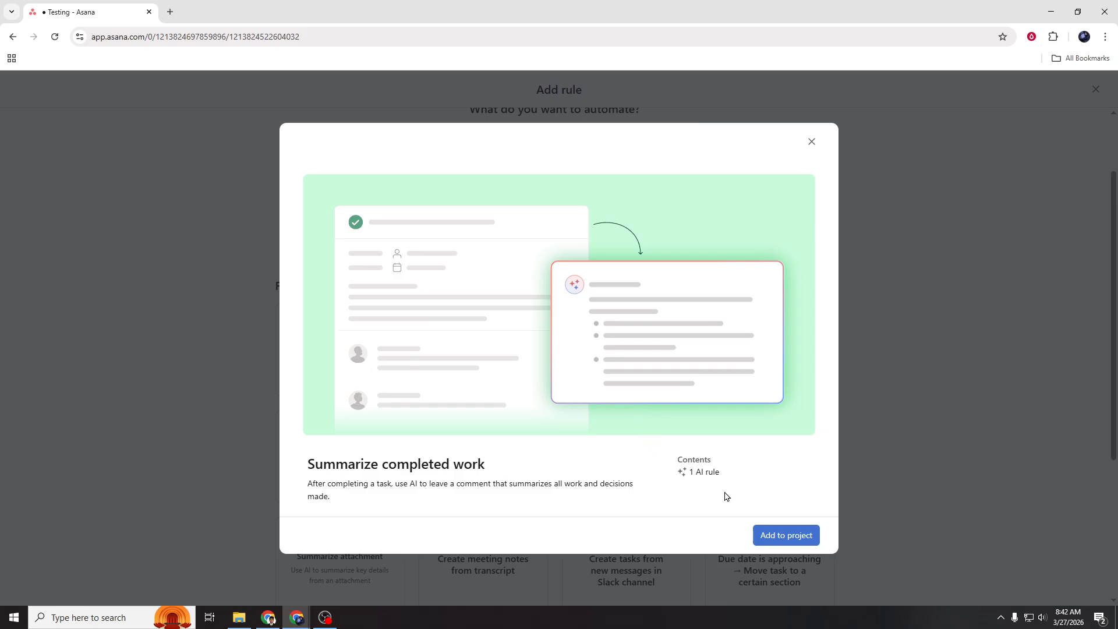
pyautogui.click(776, 536)
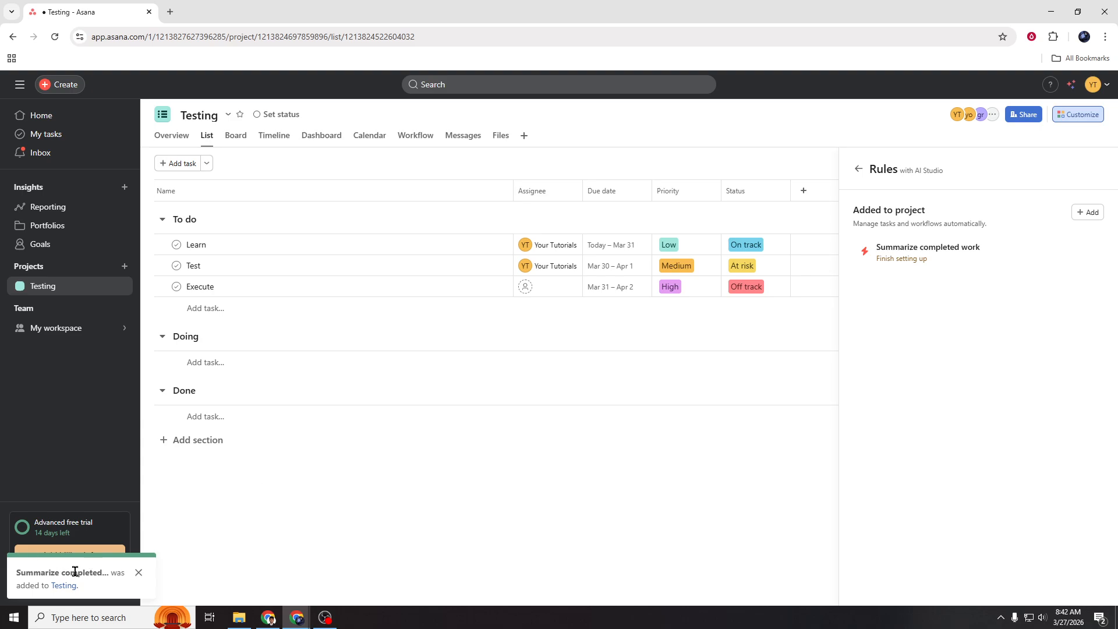
# Browse the featured rule templates for another automation and close the rule gallery
pyautogui.moveTo(941, 259)
pyautogui.click(1087, 212)
pyautogui.scroll(-2, 498, 456)
pyautogui.scroll(-2, 483, 419)
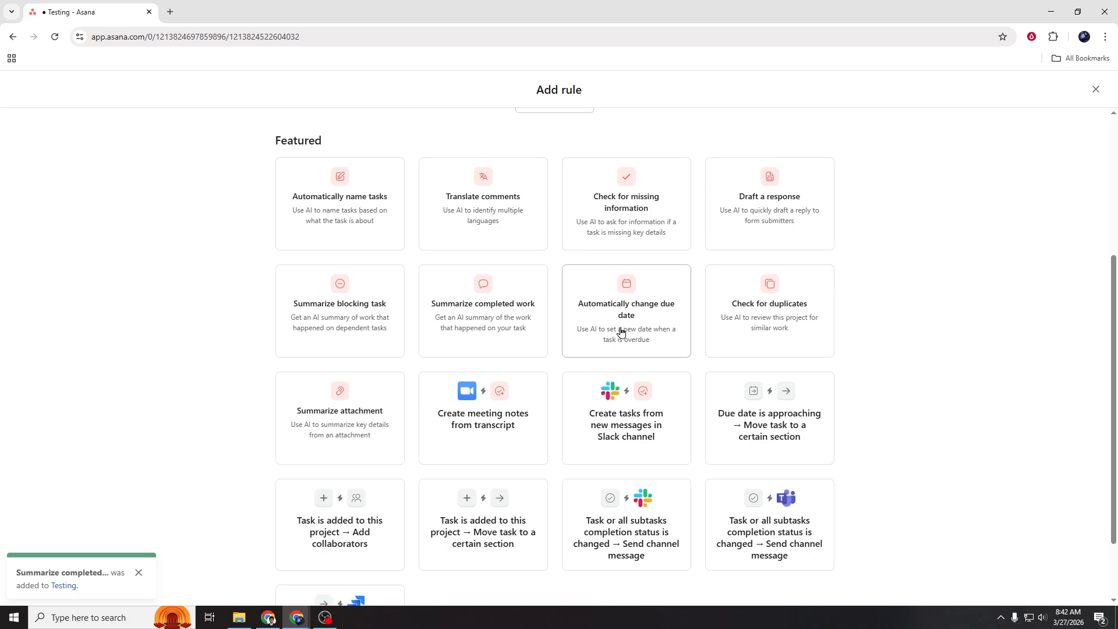
pyautogui.scroll(2, 654, 453)
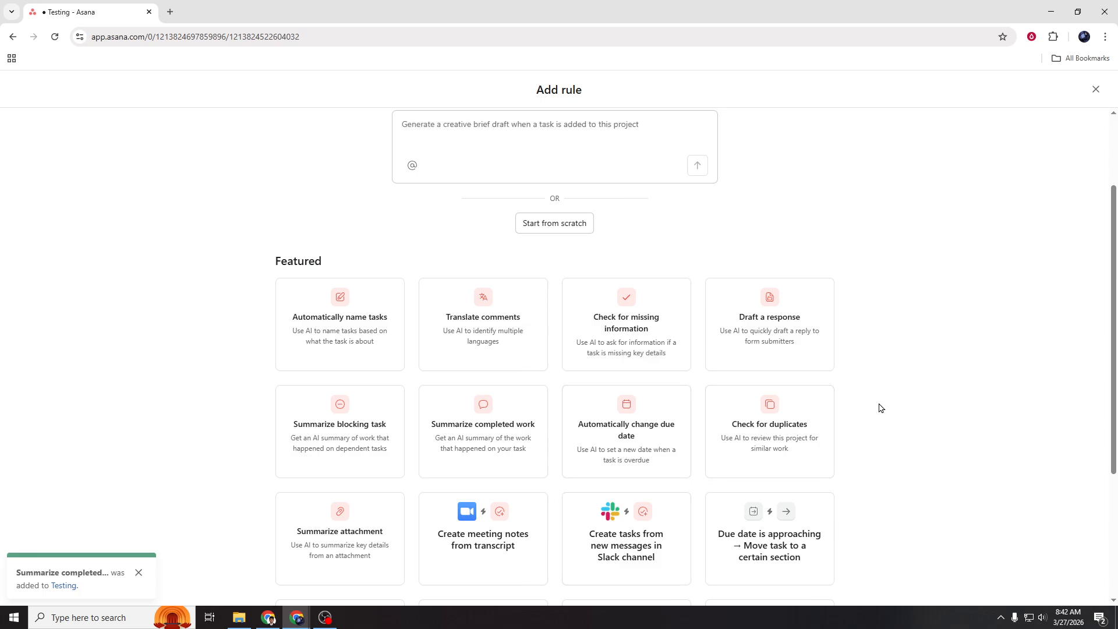
pyautogui.scroll(2, 643, 354)
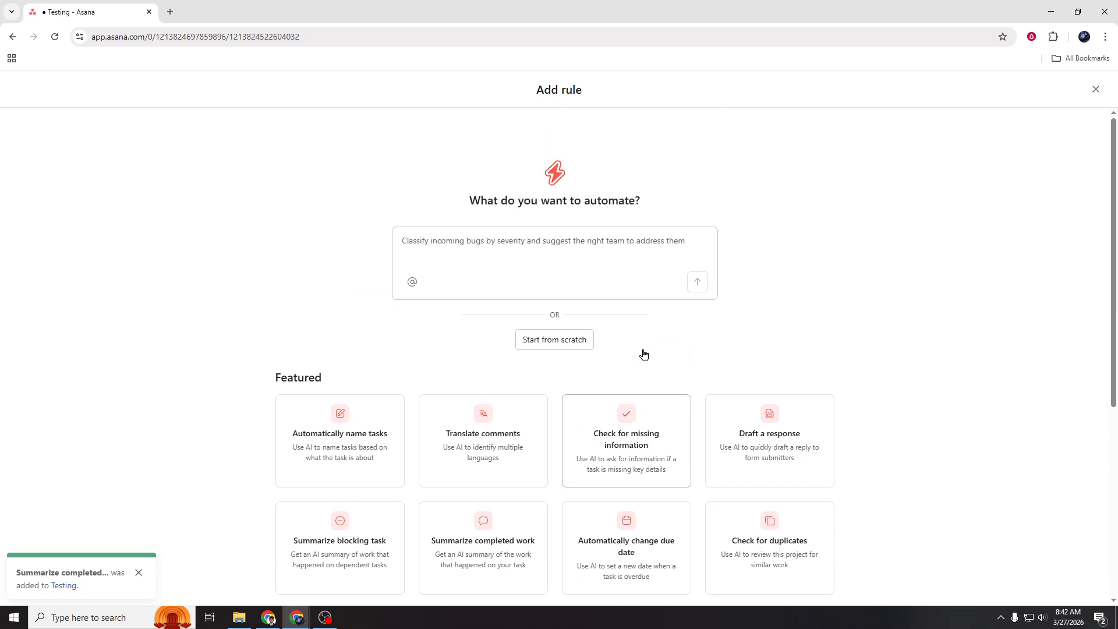
pyautogui.click(1095, 89)
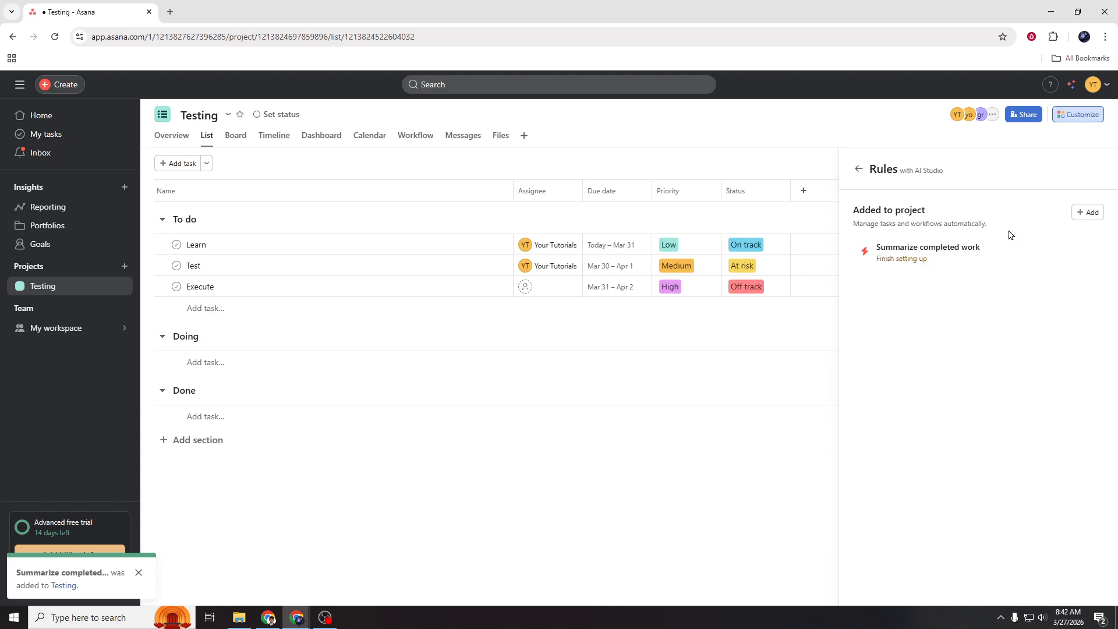
# Start another rule and replace the suggested automation prompt with "summarize the 3 bullets done"
pyautogui.click(1088, 212)
pyautogui.click(522, 264)
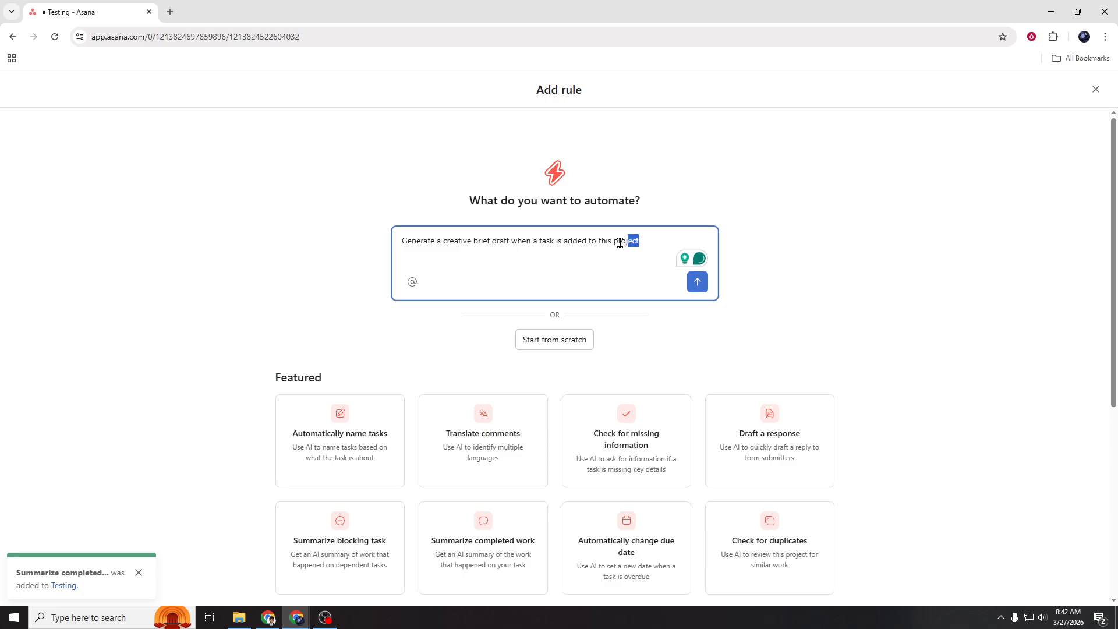
pyautogui.moveTo(639, 241); pyautogui.dragTo(387, 236)
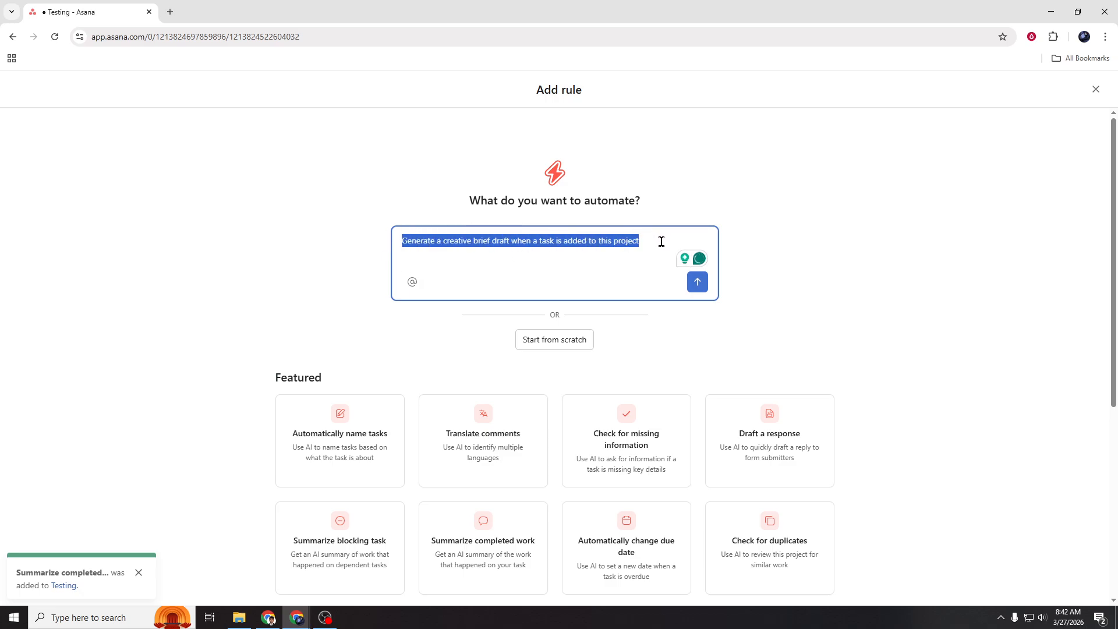
pyautogui.write('summarize t')
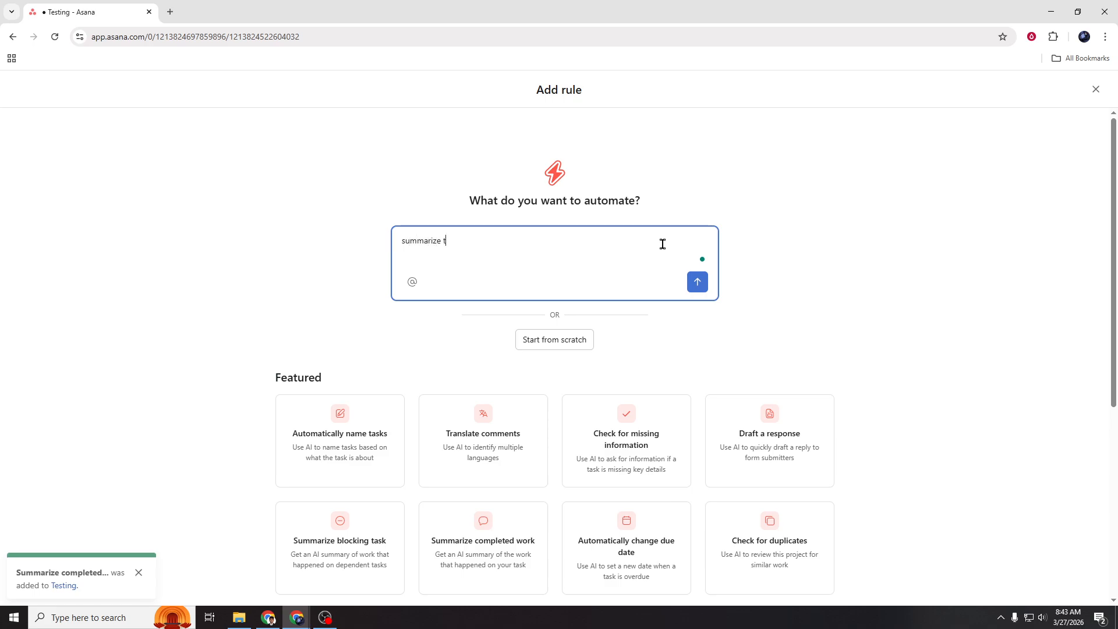
pyautogui.write('he 3 bullets done')
pyautogui.click(864, 302)
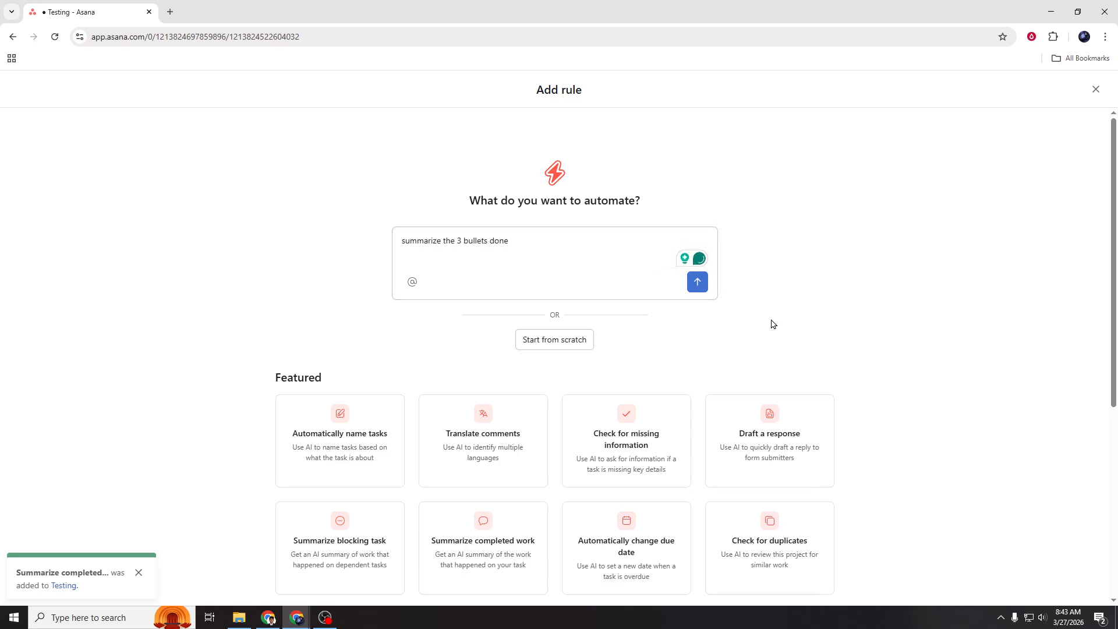
# Start a rule from the "Task is added to this project → Add collaborators" template and insert a blank condition before its action
pyautogui.scroll(-5, 771, 325)
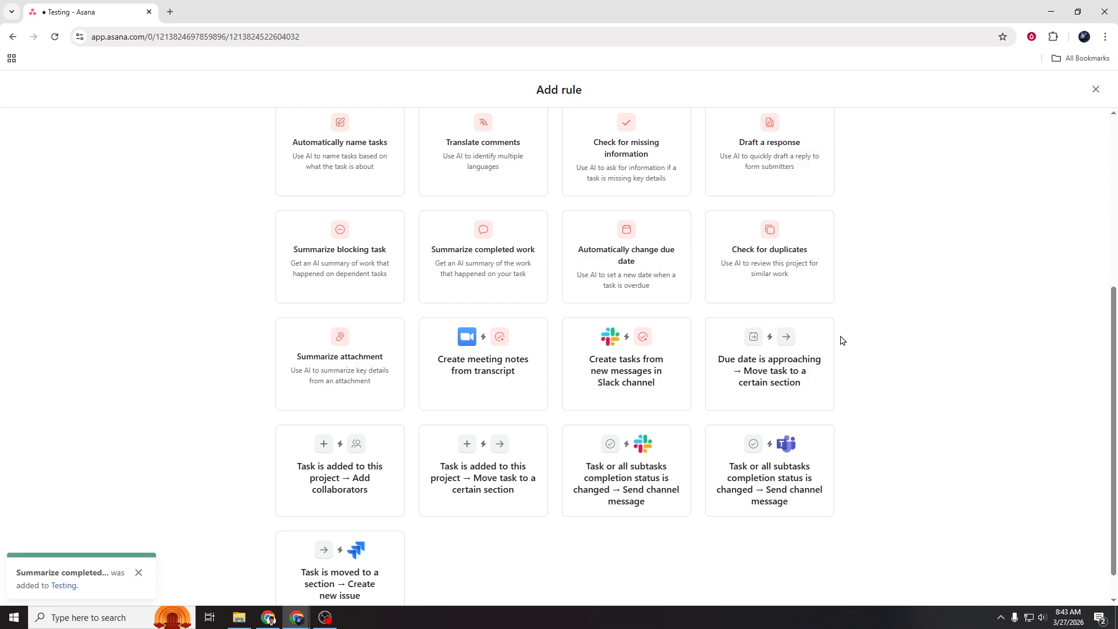
pyautogui.scroll(1, 842, 348)
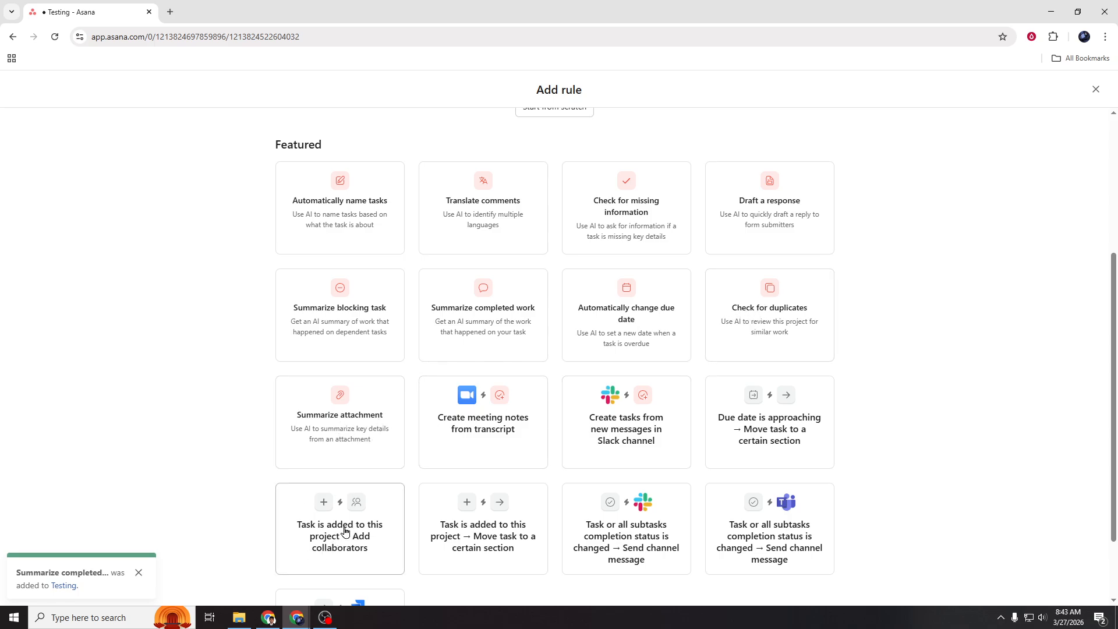
pyautogui.scroll(-1, 321, 532)
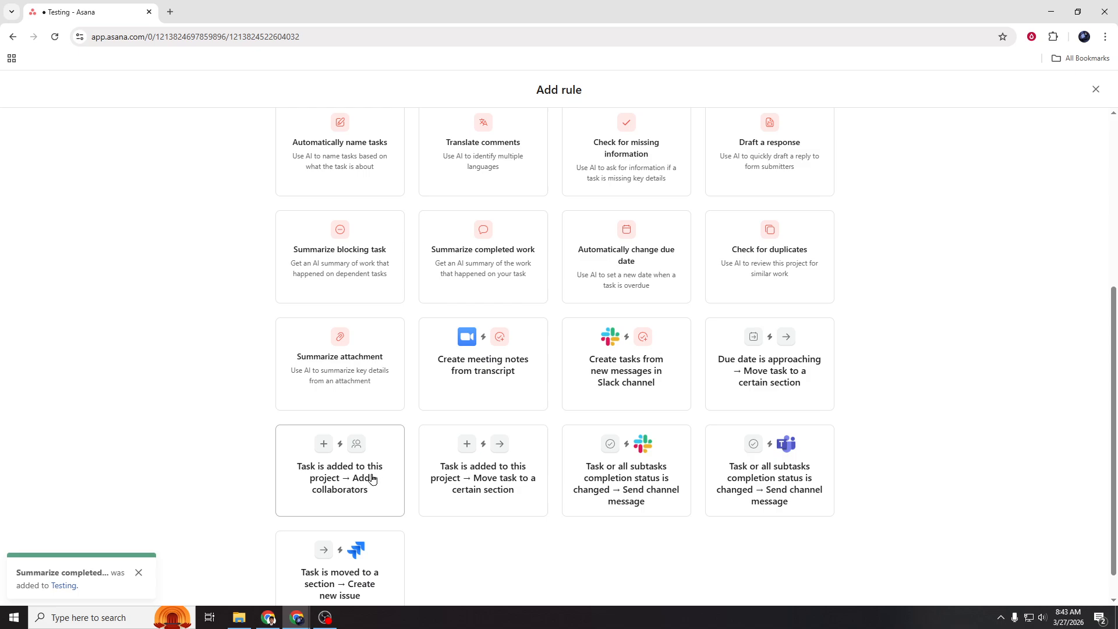
pyautogui.click(373, 479)
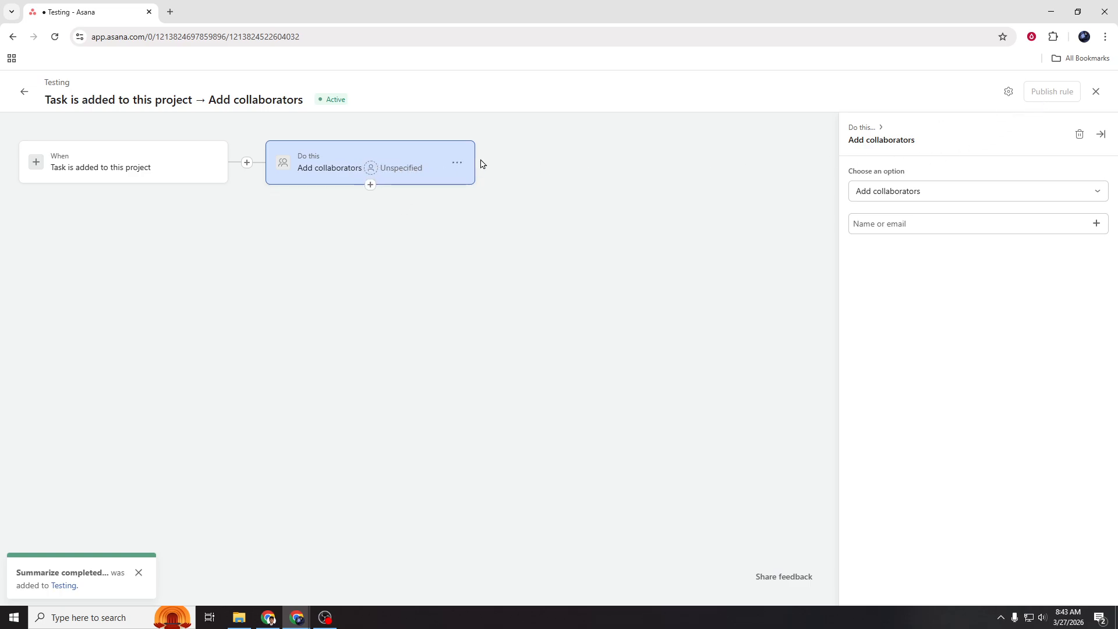
pyautogui.click(247, 163)
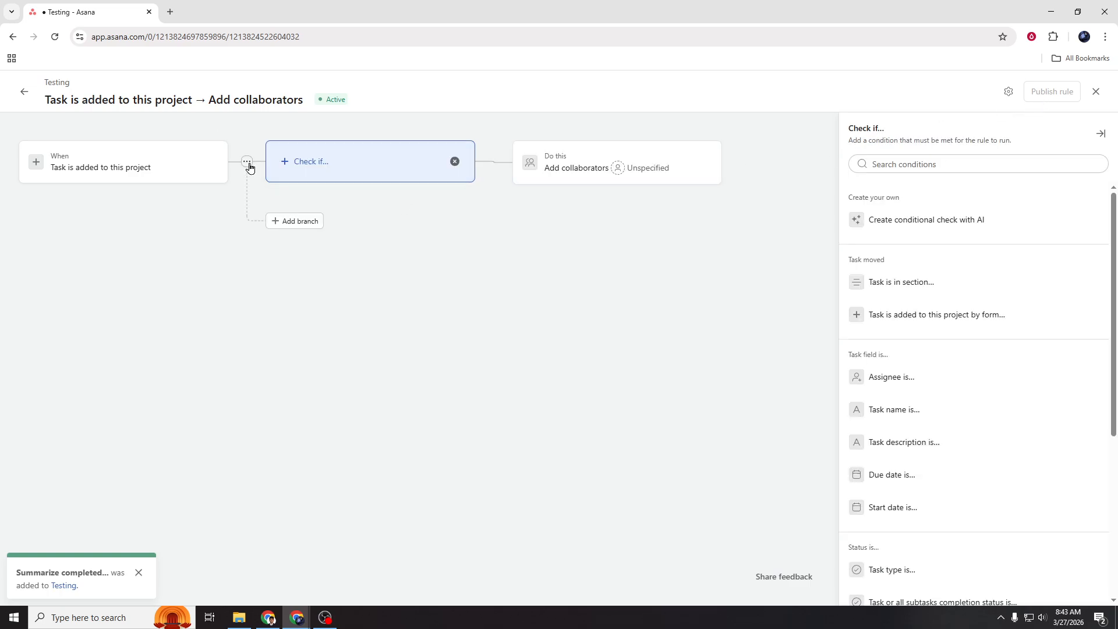
# Set the rule's Add collaborators action to use AI for selecting the people
pyautogui.click(574, 168)
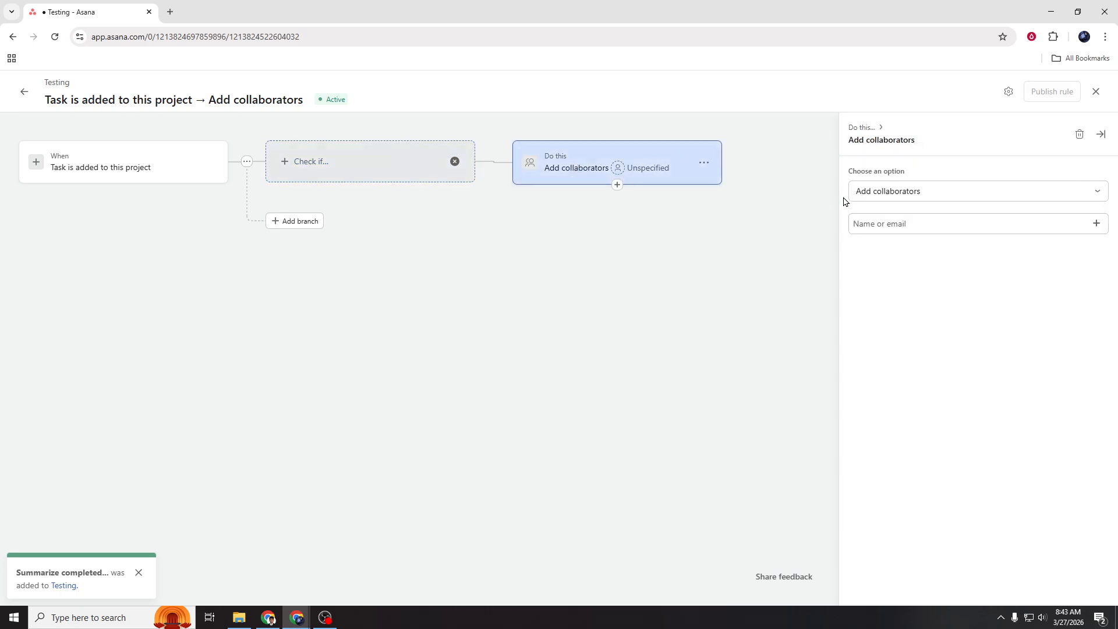
pyautogui.click(929, 220)
pyautogui.click(1096, 223)
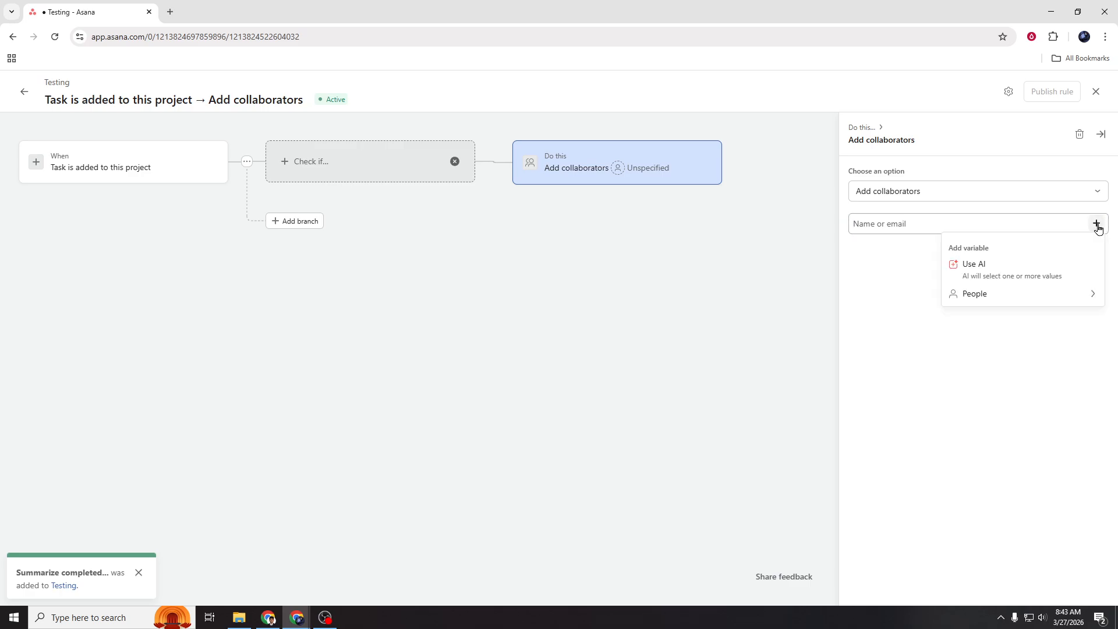
pyautogui.click(1000, 273)
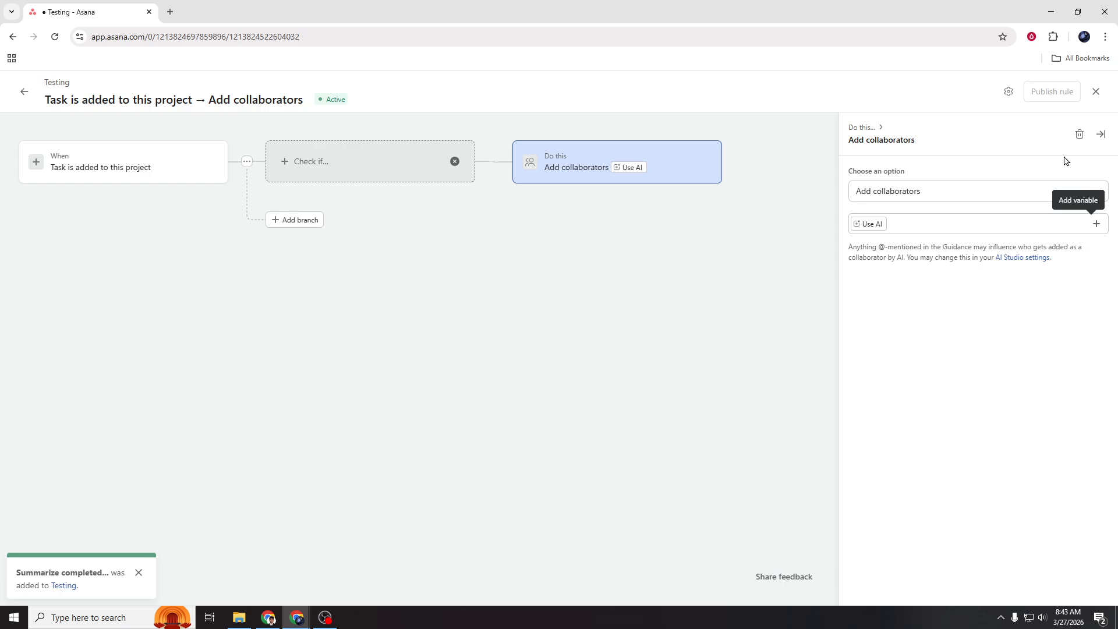
# Check the collaborators rule's general settings and leave the rule without publishing it
pyautogui.click(1009, 92)
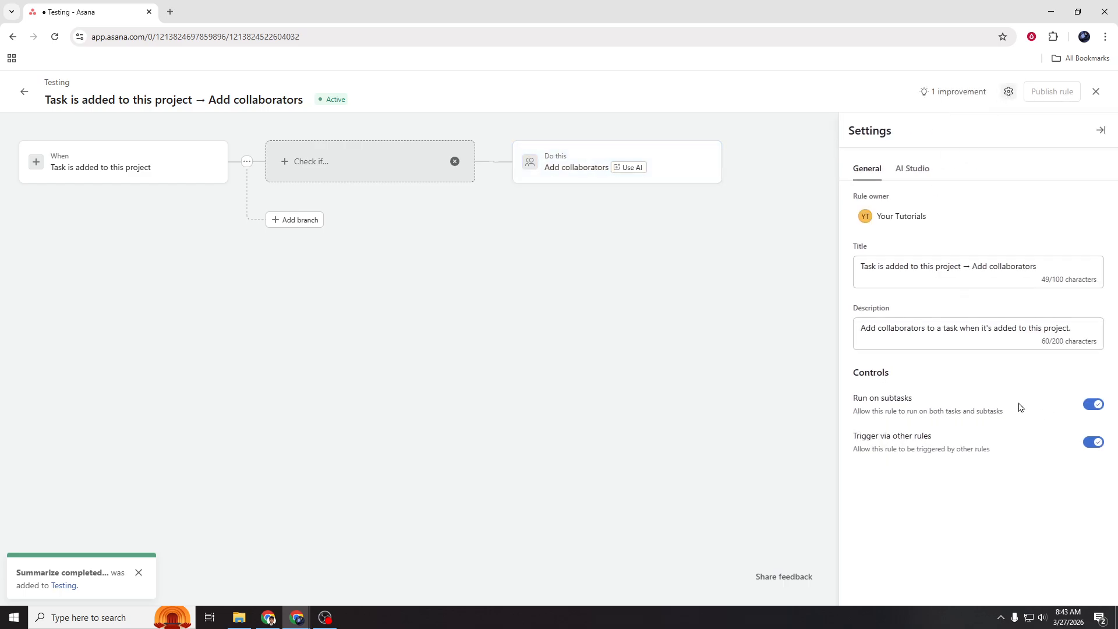
pyautogui.click(1094, 93)
pyautogui.click(657, 380)
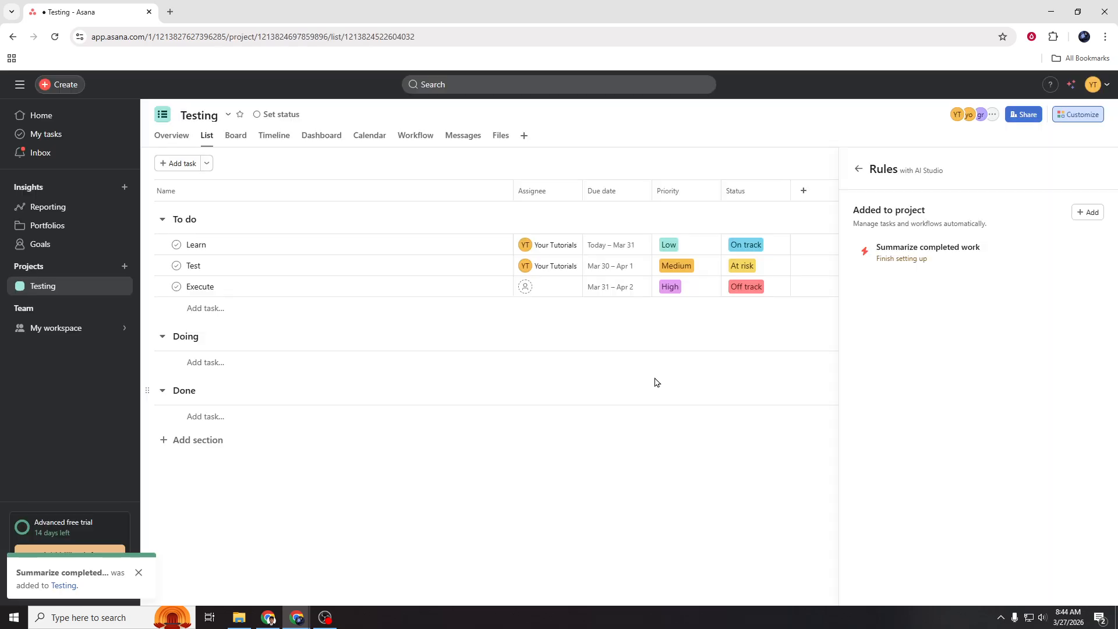
# Close the project's rules view and dismiss the AI rule customization prompt
pyautogui.click(563, 483)
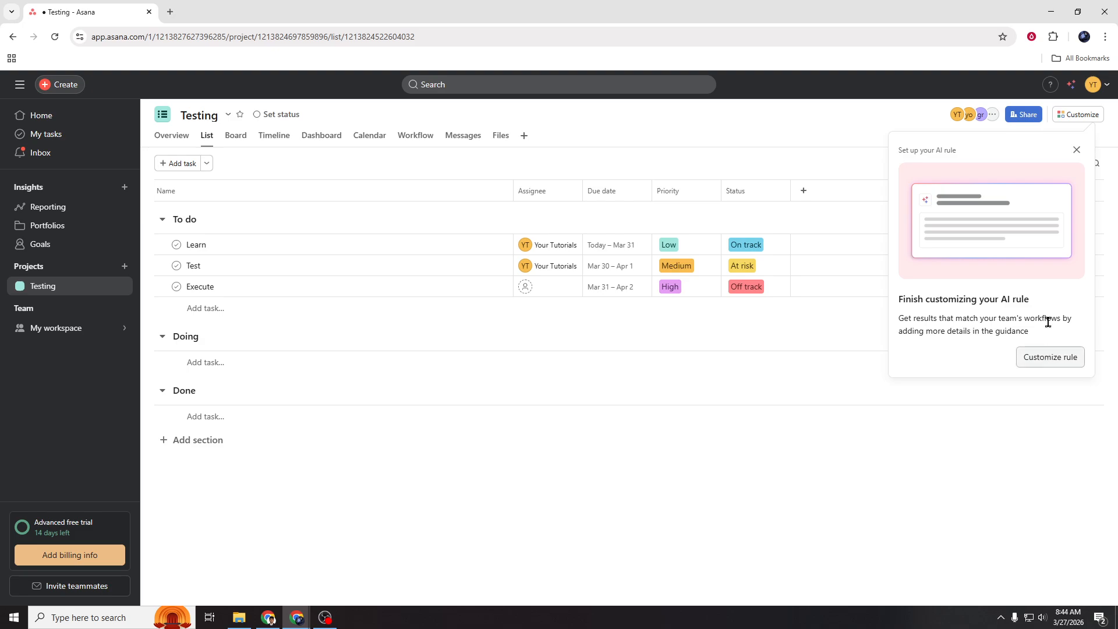
pyautogui.click(1077, 150)
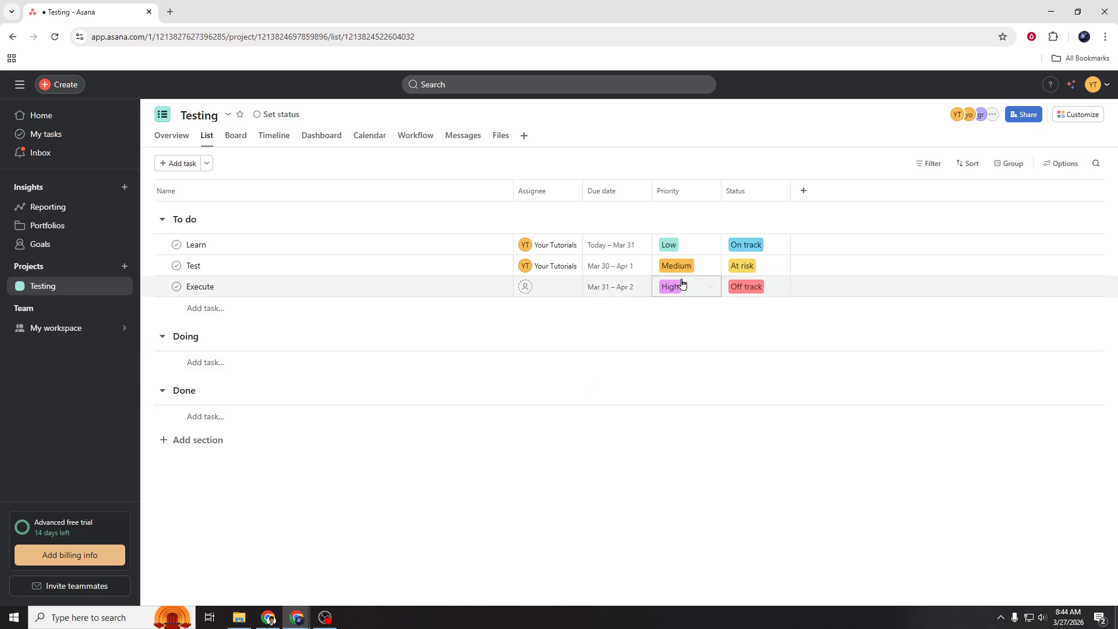
# View the available Priority and Status options for the Learn task
pyautogui.click(712, 242)
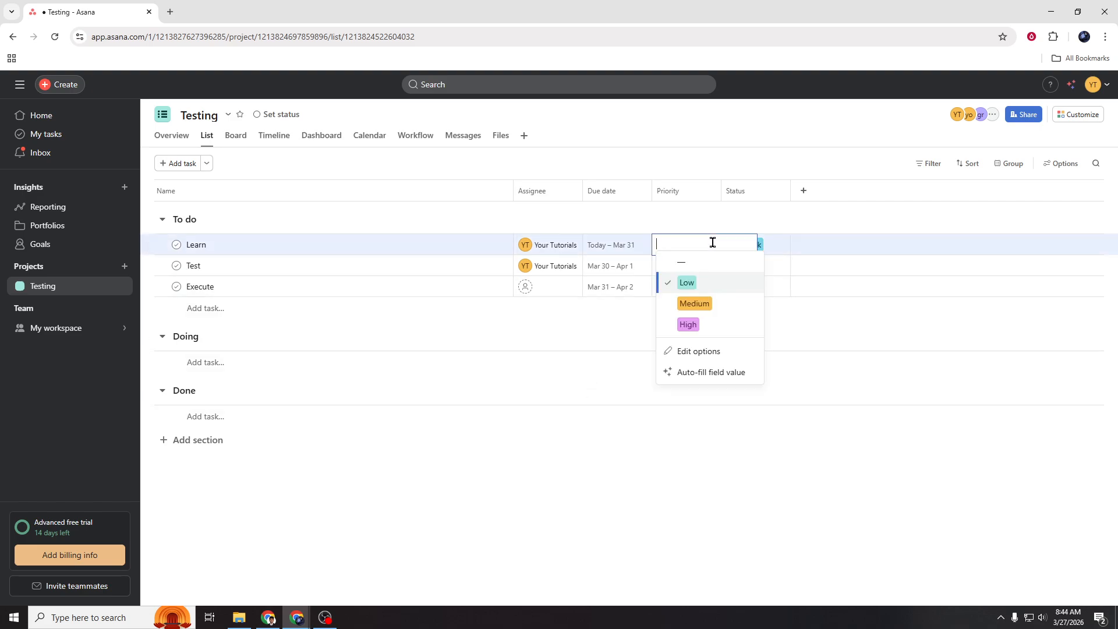
pyautogui.click(819, 364)
pyautogui.click(781, 243)
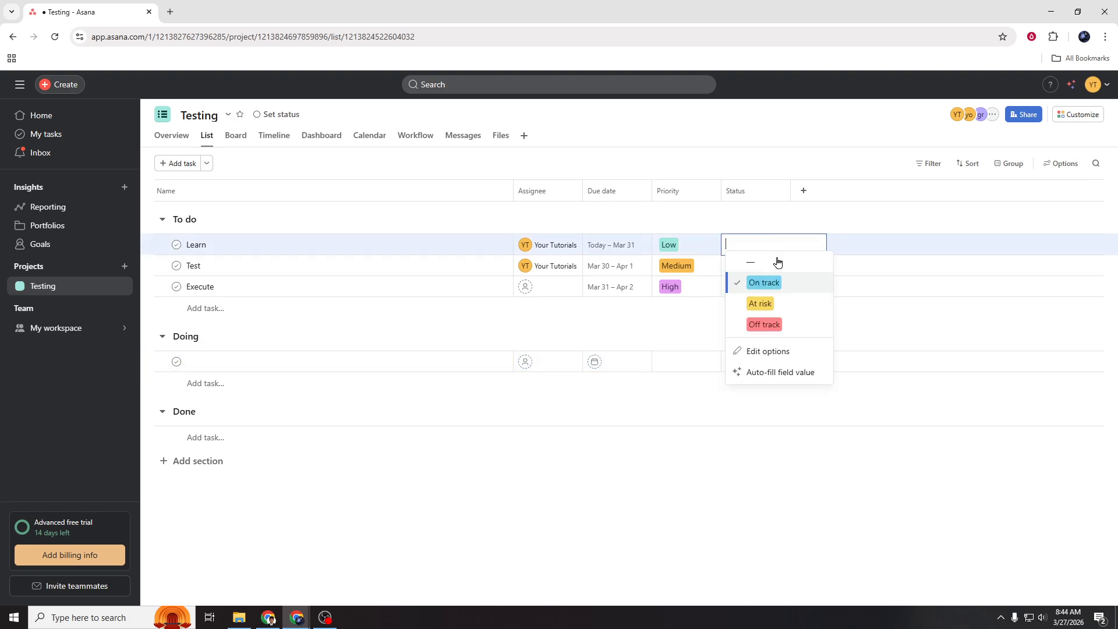
pyautogui.click(769, 371)
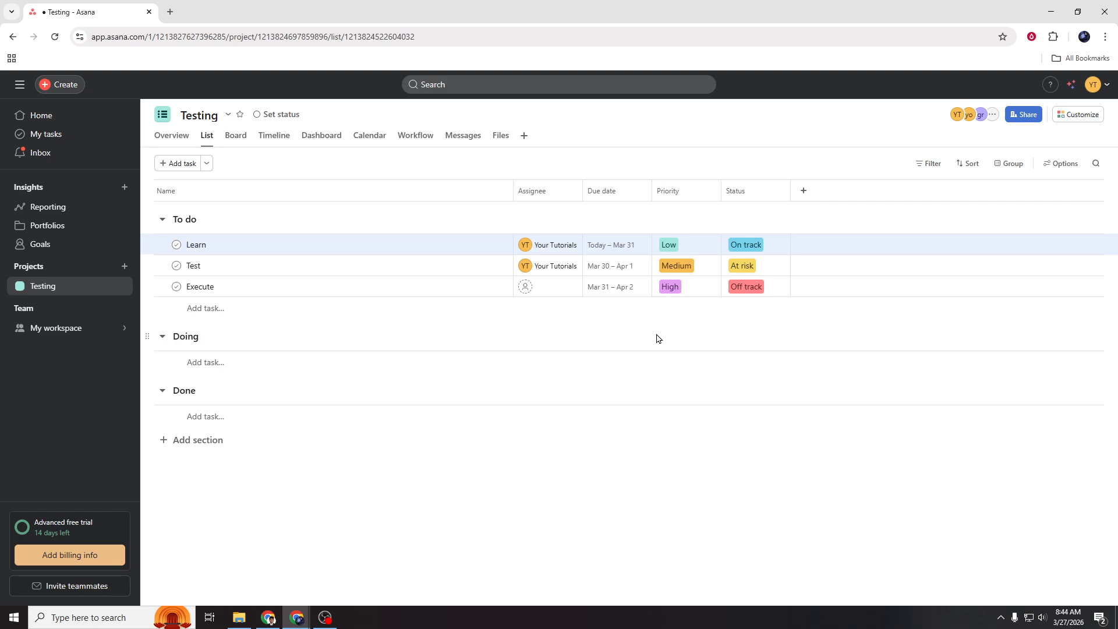
# Move the Learn task from the To do section to the Done section
pyautogui.click(481, 245)
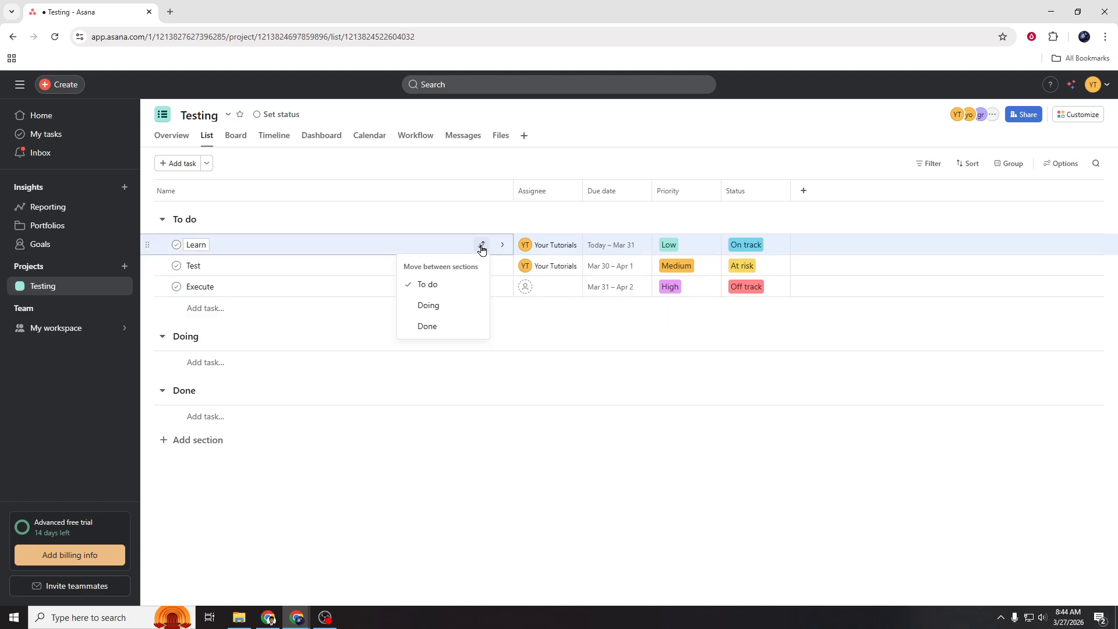
pyautogui.click(457, 326)
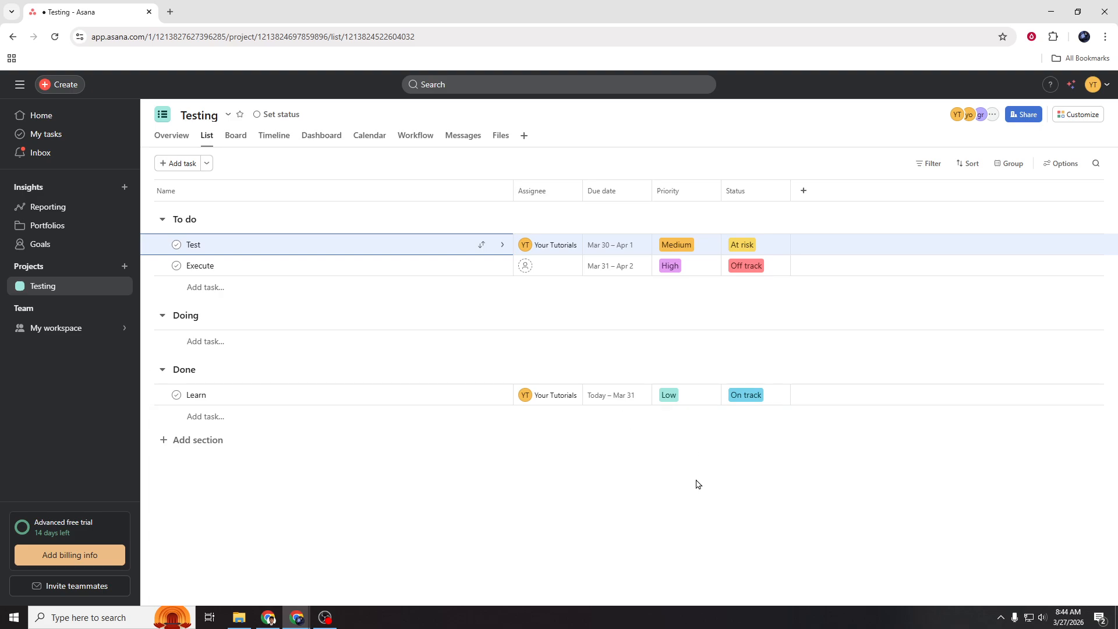